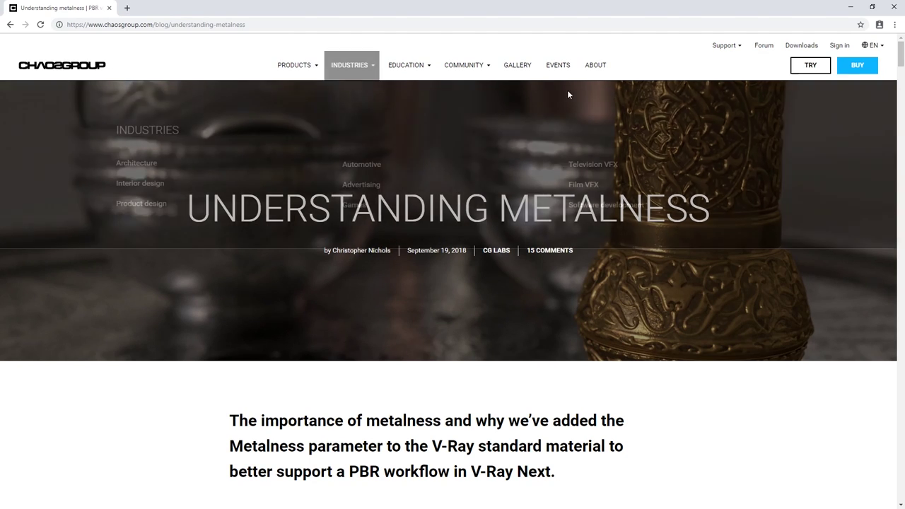
- Read Gold's base colour 243 201 104 and IOR 1.35002 from the blog's metals chart
mouse_move(900, 61)
mouse_down()
mouse_move(902, 281)
mouse_move(901, 239)
mouse_up()
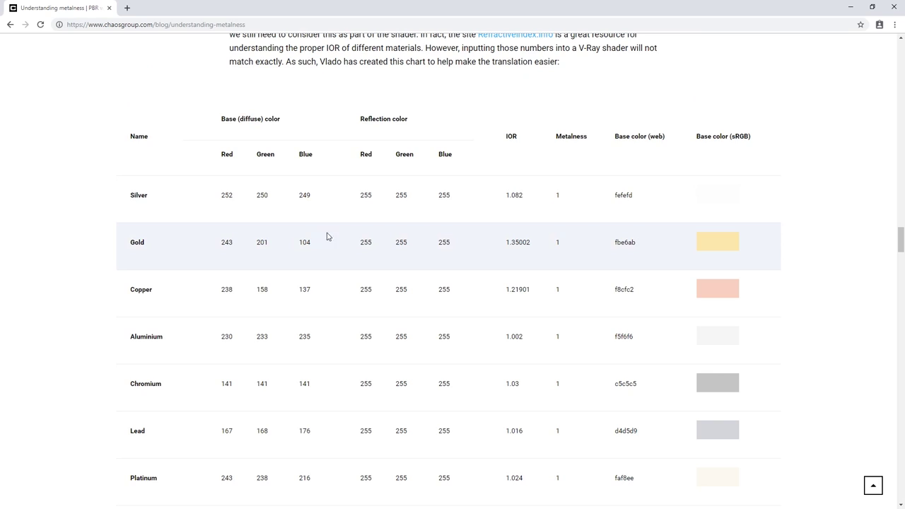
drag(216, 244, 319, 250)
drag(503, 244, 569, 244)
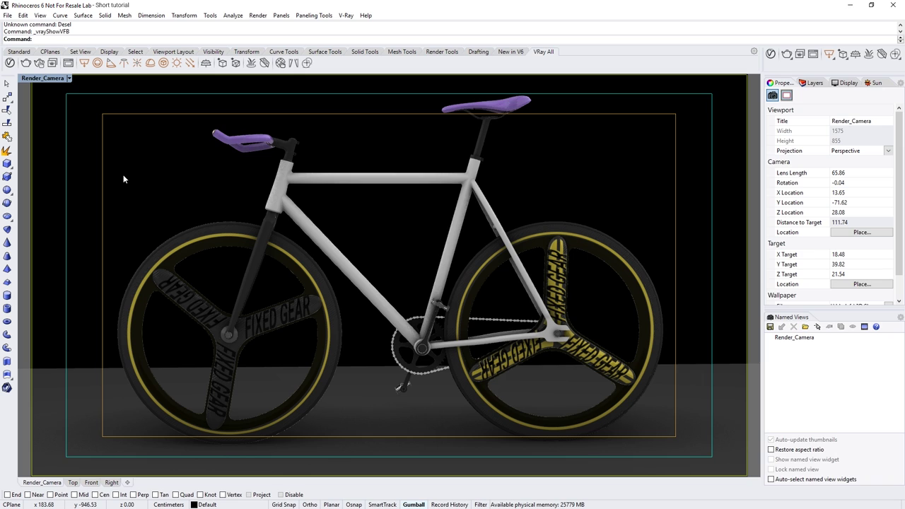
- Render the Render_Camera view of the bike at 1024 x 576 in V-Ray
click(39, 63)
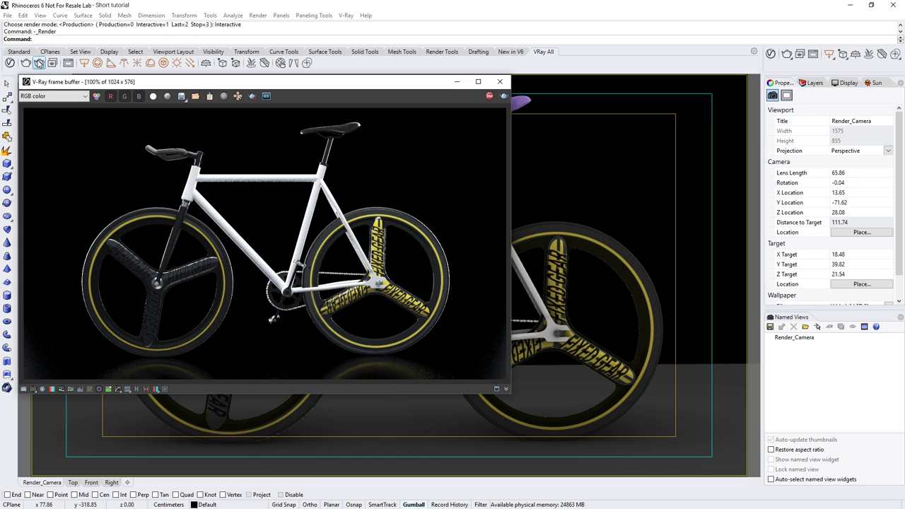
- Show Frame_Generic_Mtl's Generic BRDF settings in the V-Ray Asset Editor's material list
click(10, 62)
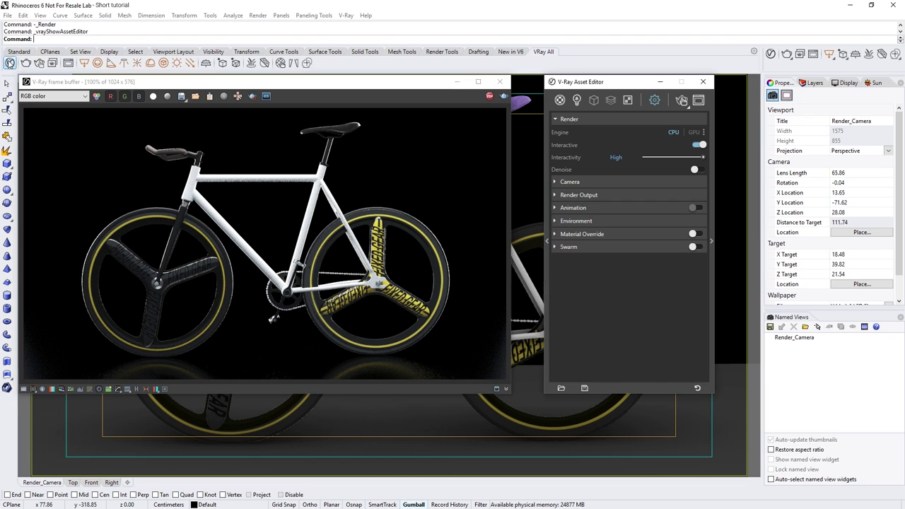
click(560, 101)
click(602, 154)
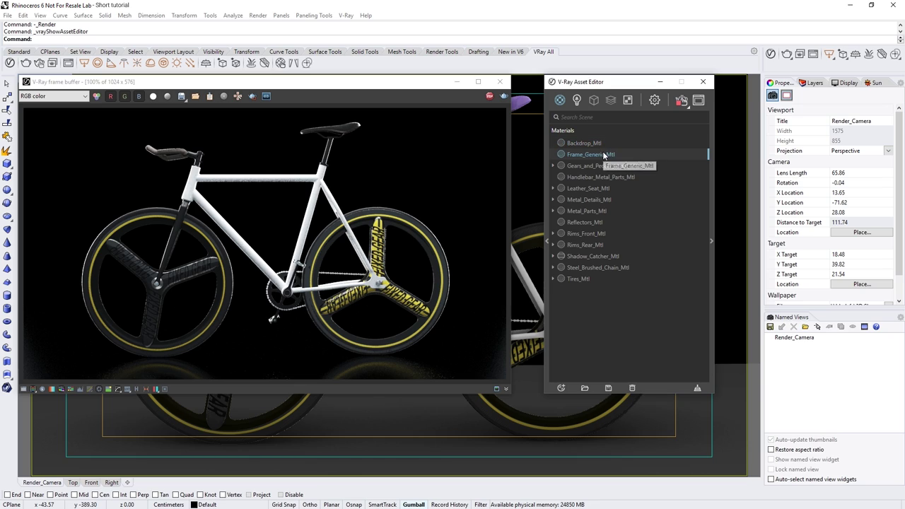
click(710, 222)
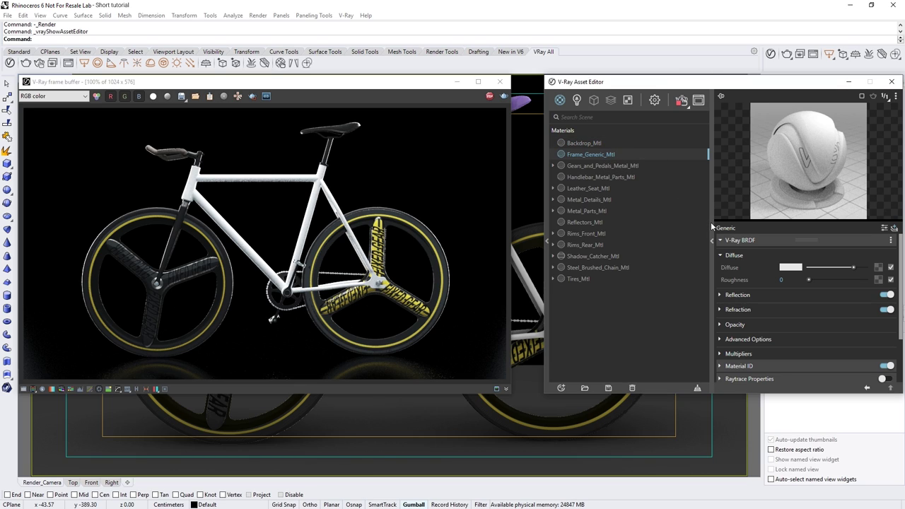
- Select the bike frame objects in the scene that use Frame_Generic_Mtl
right_click(632, 154)
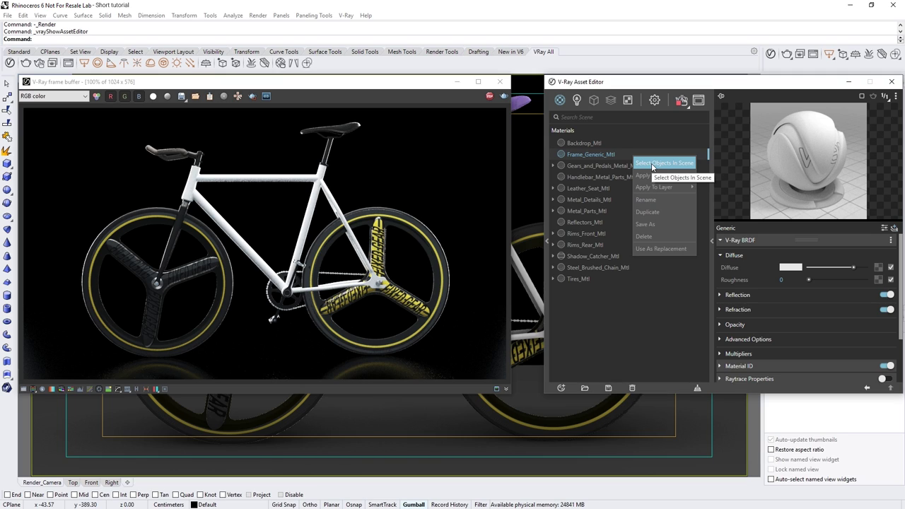
click(651, 163)
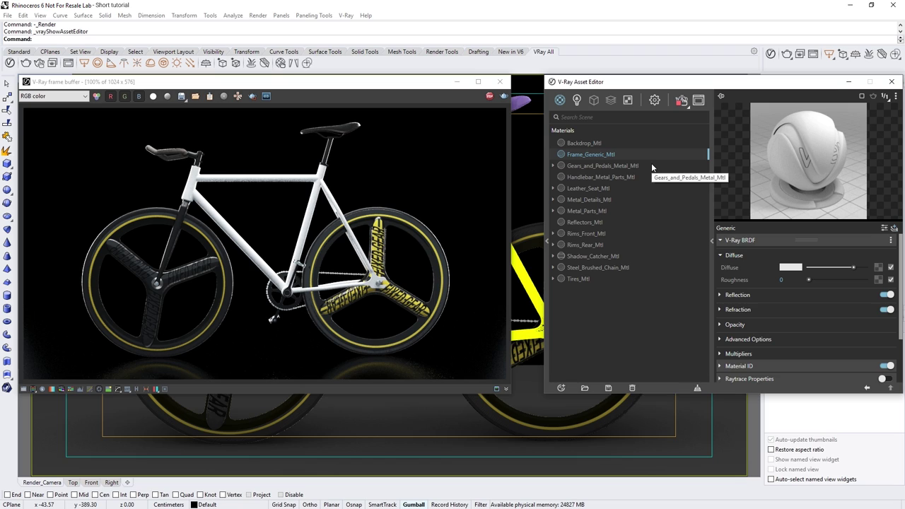
click(559, 100)
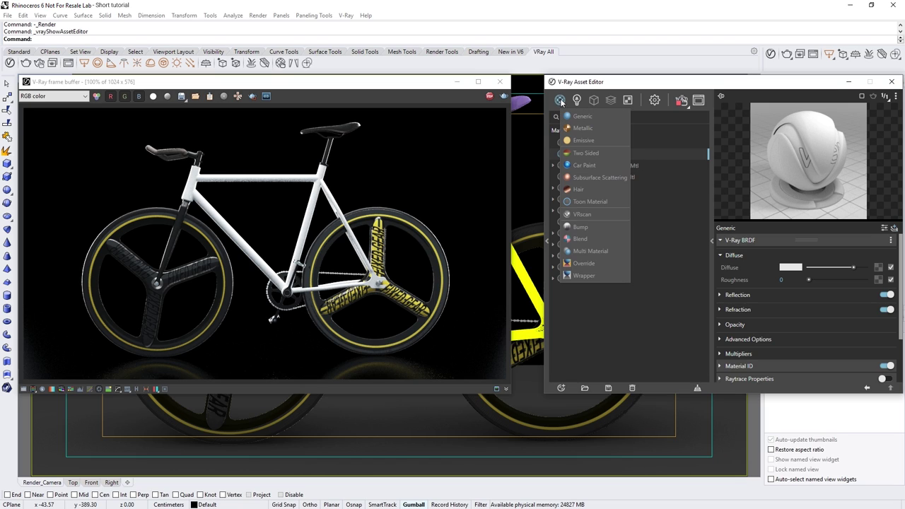
- Create a new Metallic material and apply it to the selected bike frame
click(589, 128)
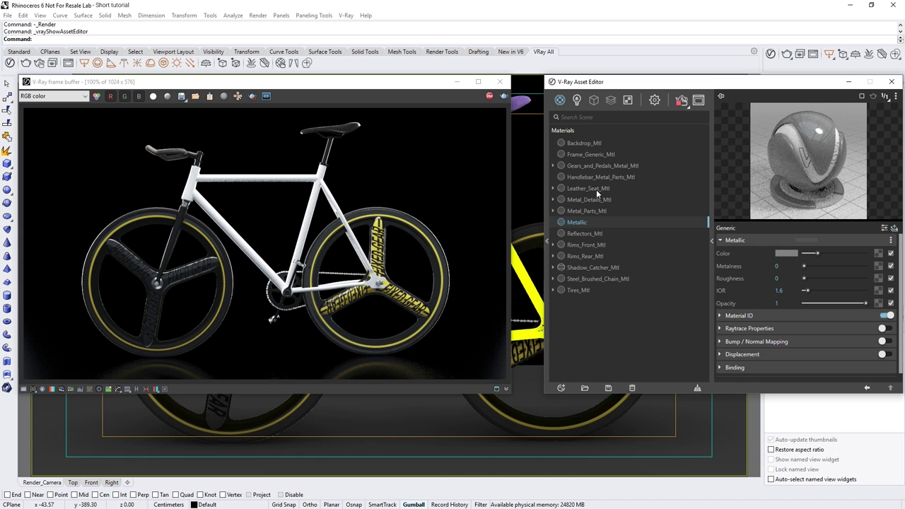
right_click(605, 223)
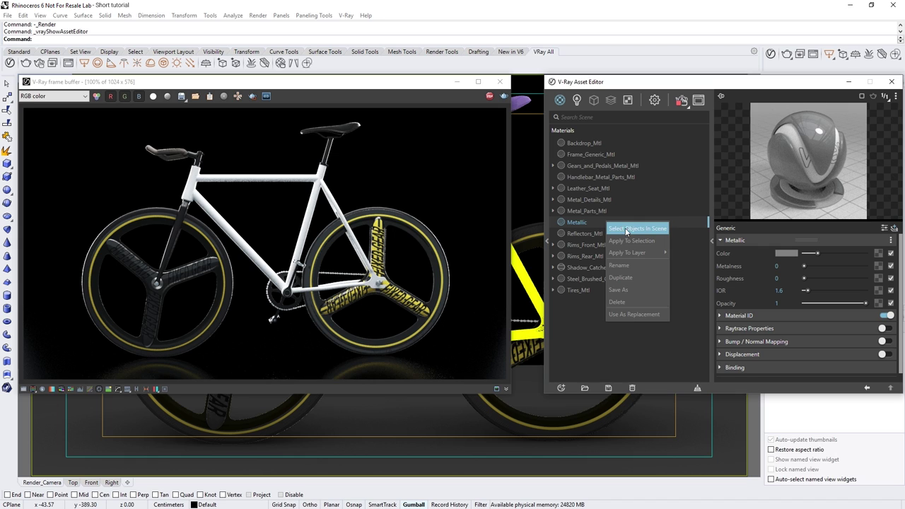
click(633, 241)
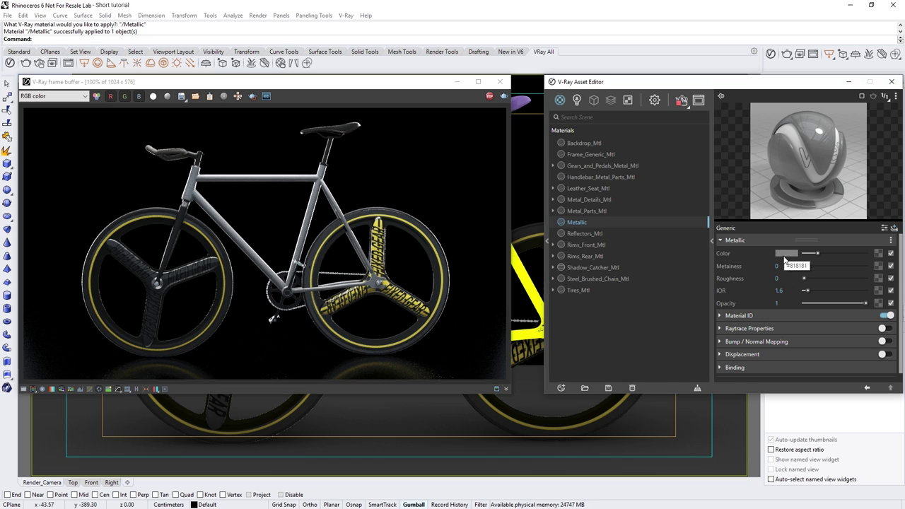
click(780, 291)
double_click(777, 291)
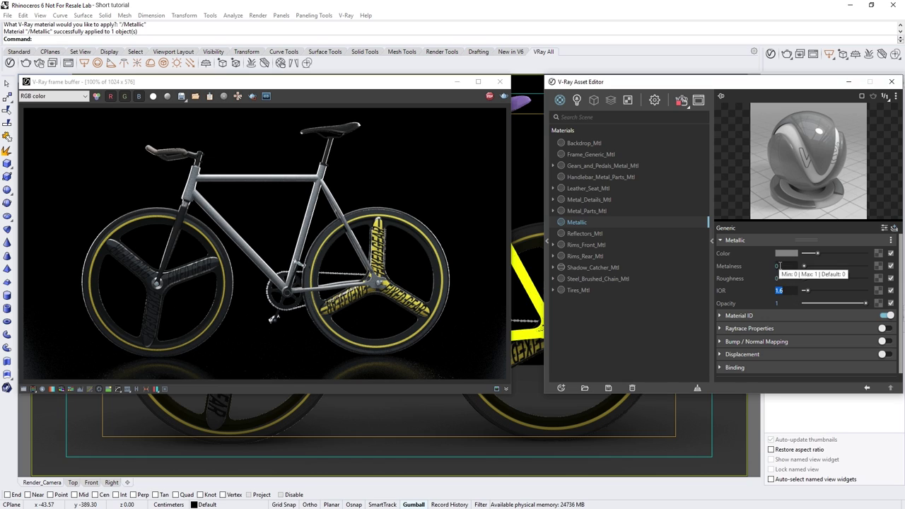
double_click(788, 268)
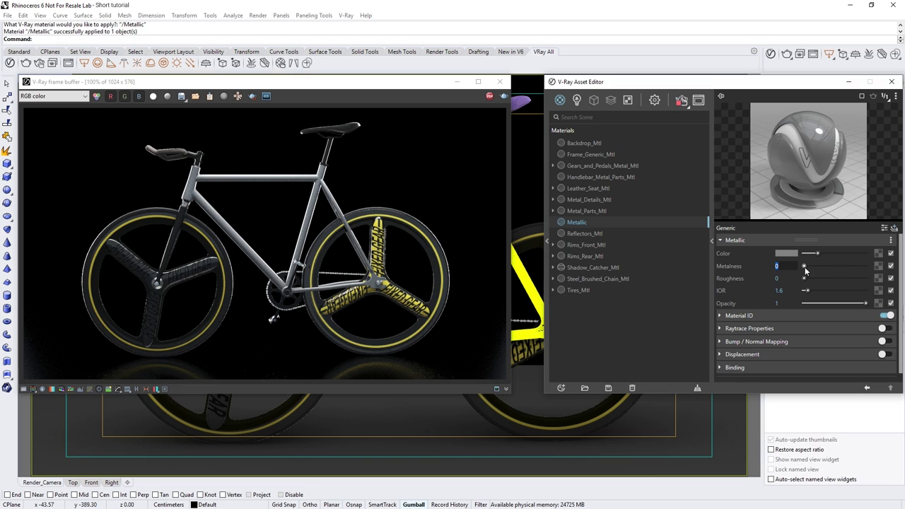
drag(805, 267, 863, 266)
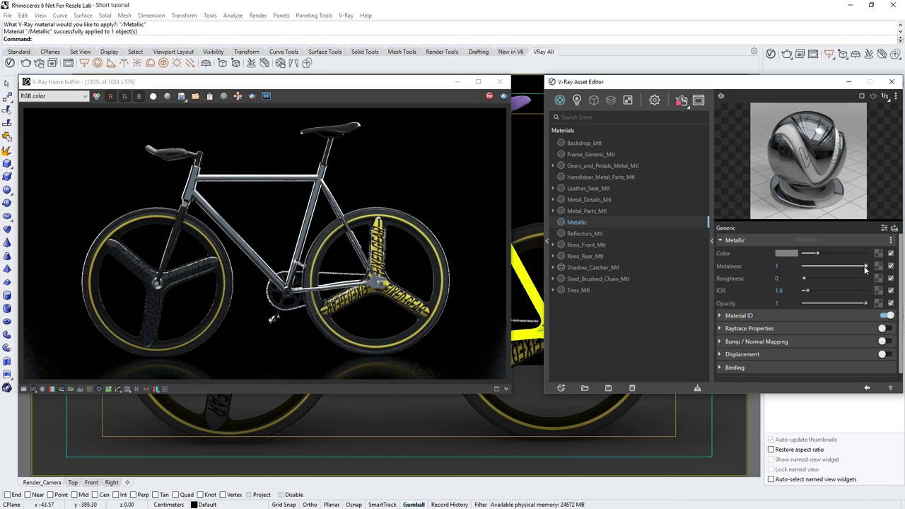
drag(863, 266, 803, 267)
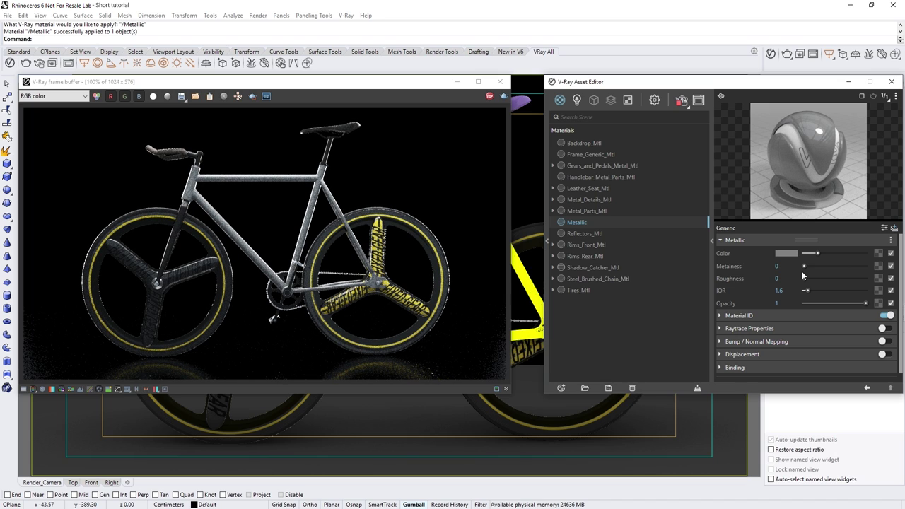
click(785, 278)
- Use Bike_Frame_Base_Color.png as the Metallic colour bitmap, kept in Screen Space (sRGB)
click(878, 254)
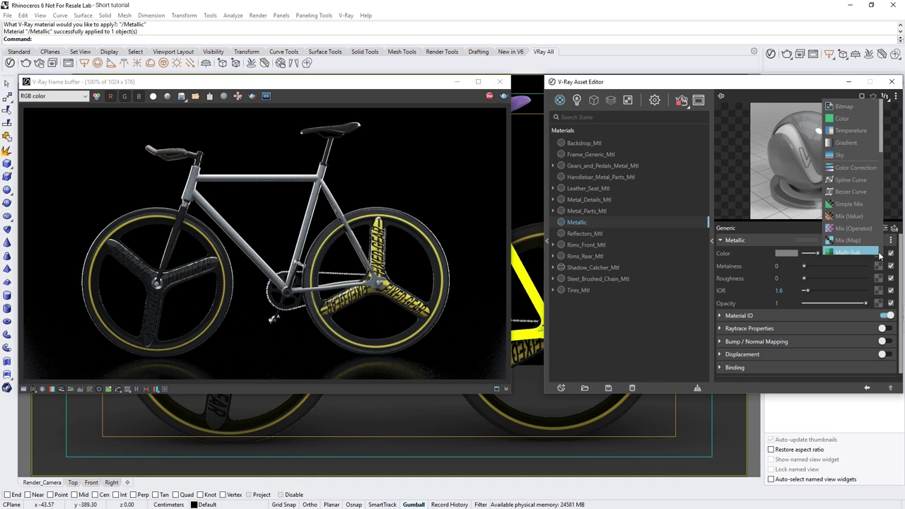
click(852, 105)
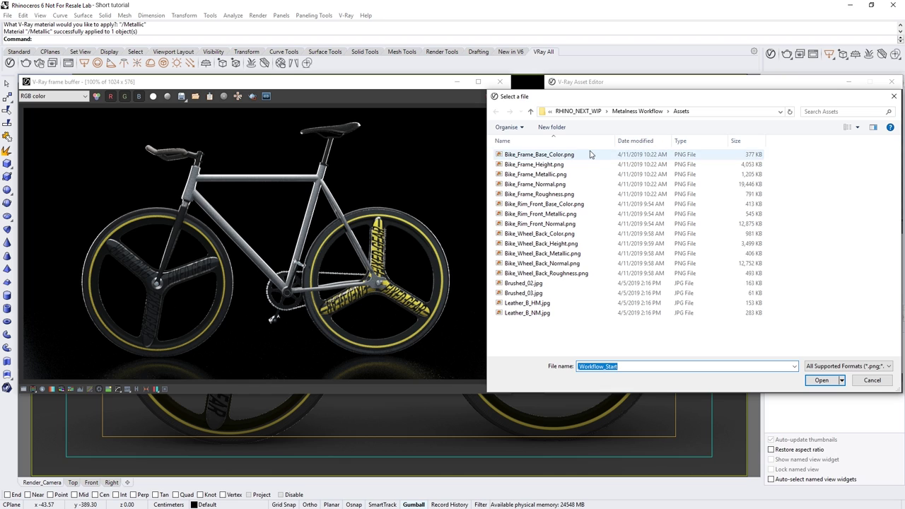
click(590, 154)
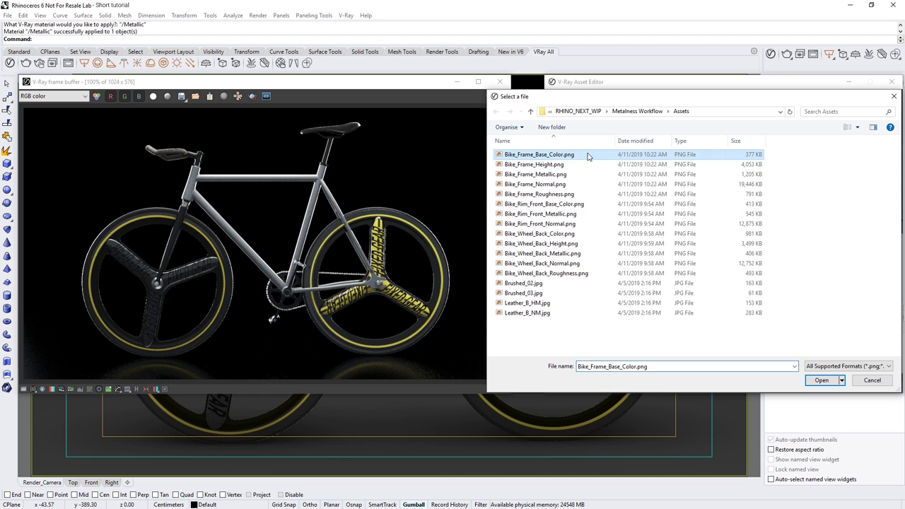
click(820, 380)
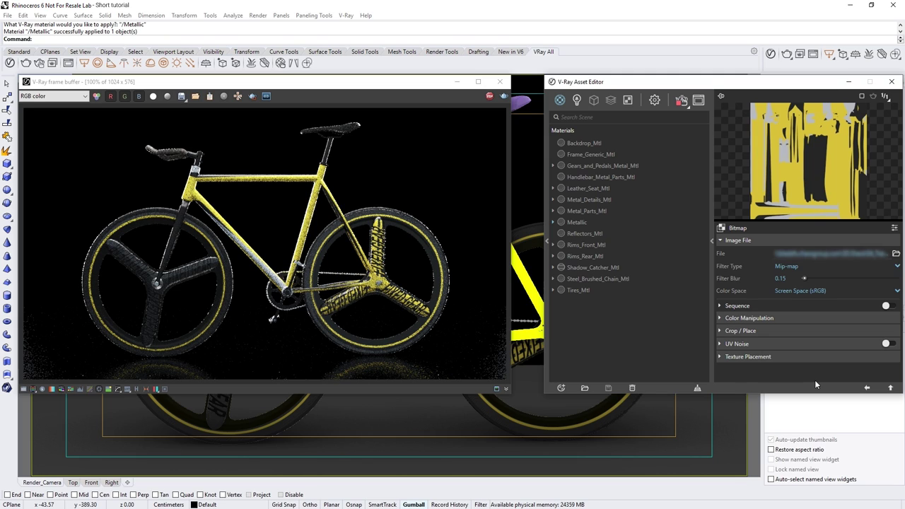
click(825, 291)
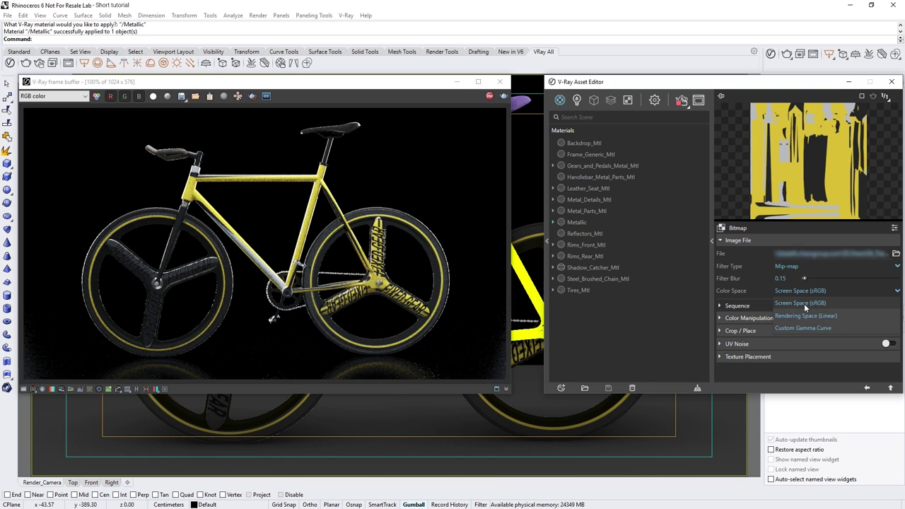
click(831, 304)
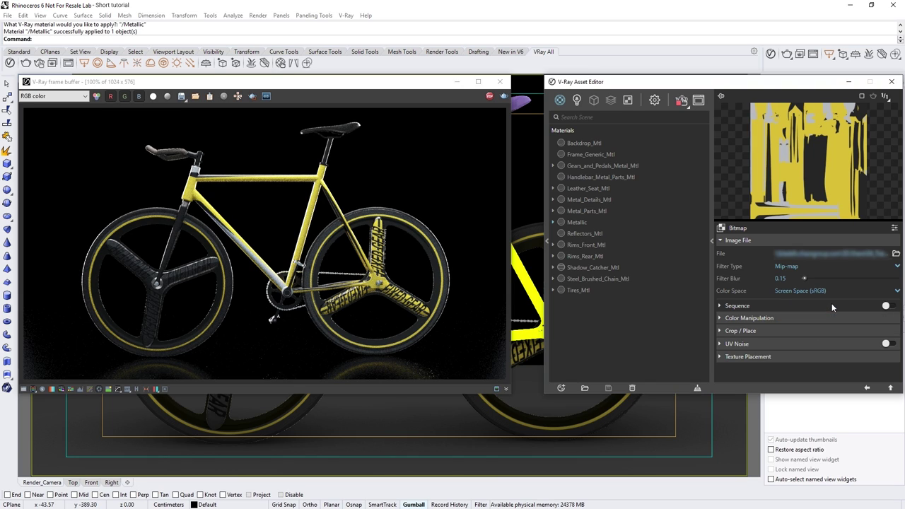
click(865, 387)
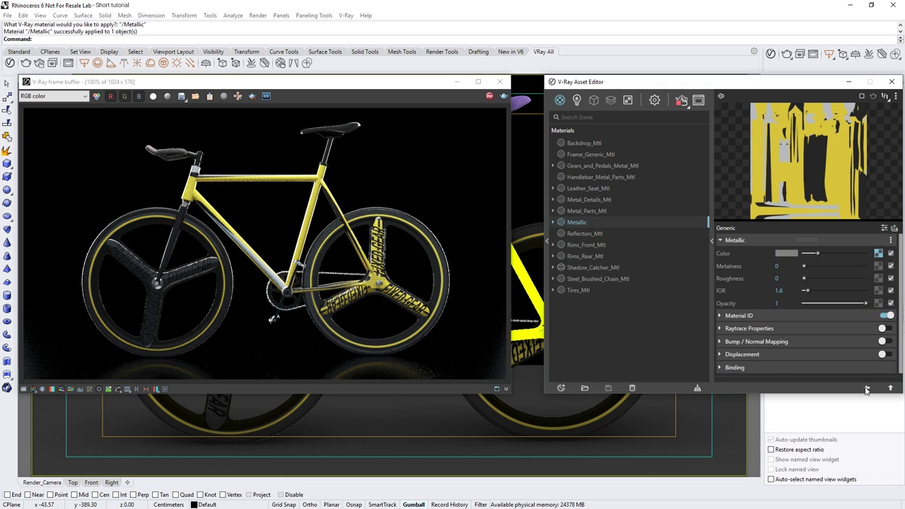
- Load Bike_Frame_Metallic.png as the metalness bitmap, read in Rendering Space (Linear)
click(878, 279)
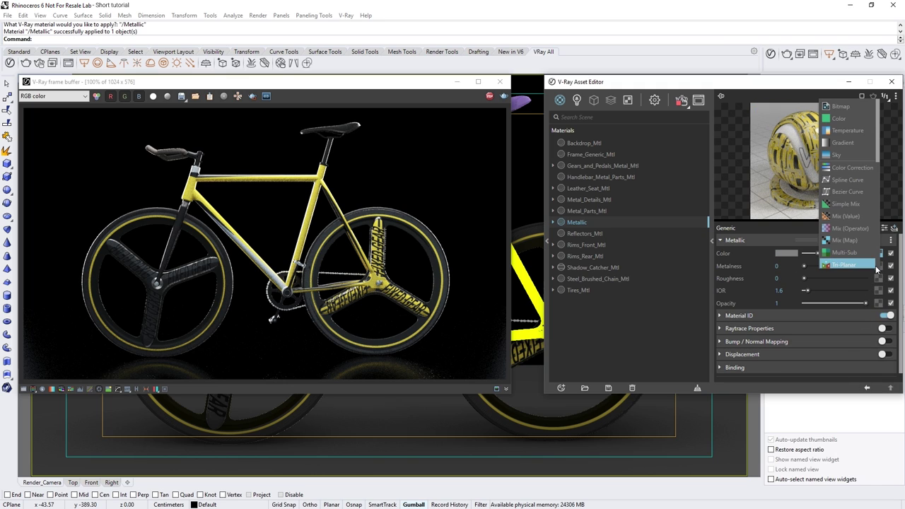
click(846, 108)
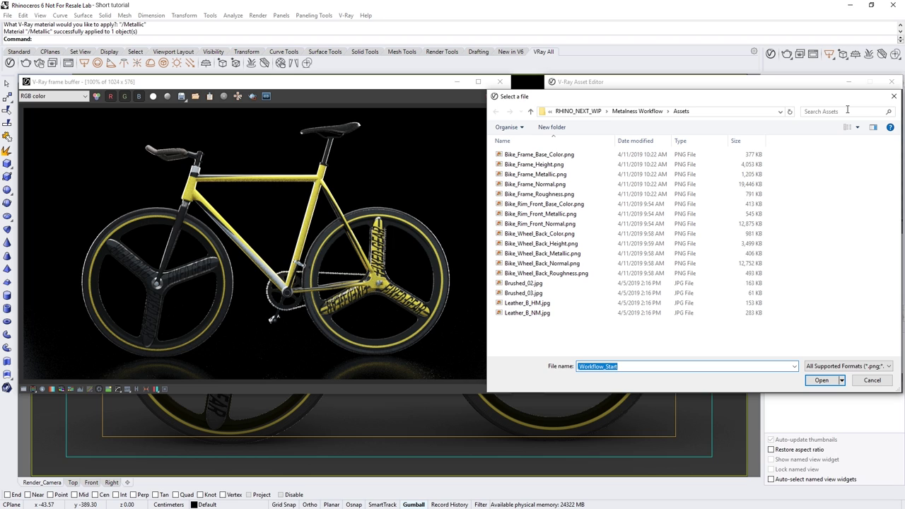
click(622, 174)
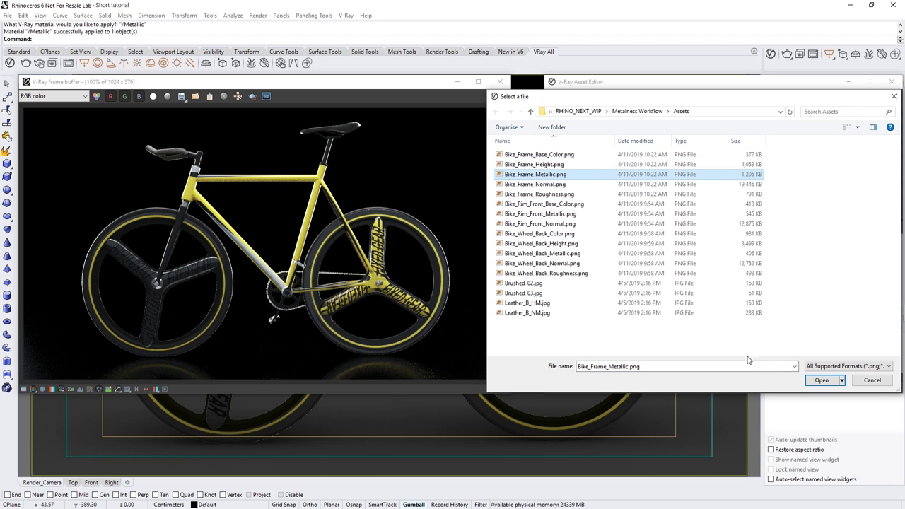
click(819, 381)
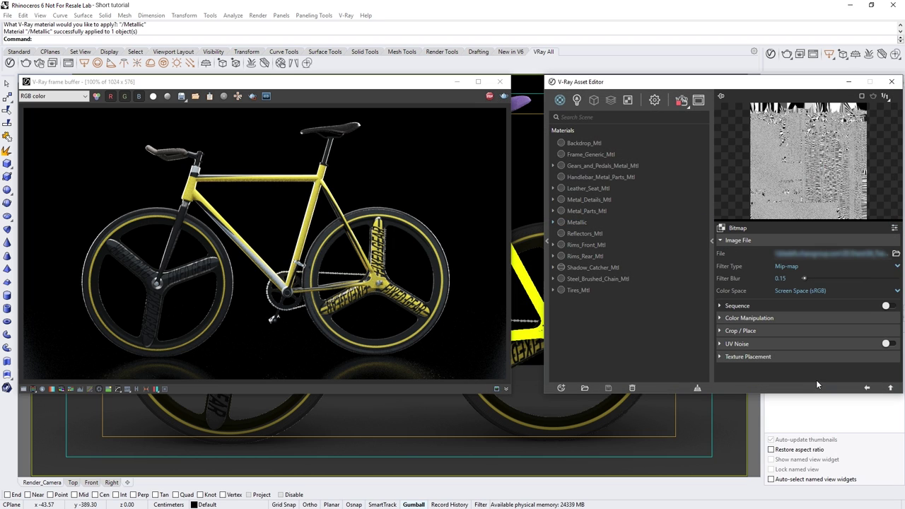
click(820, 290)
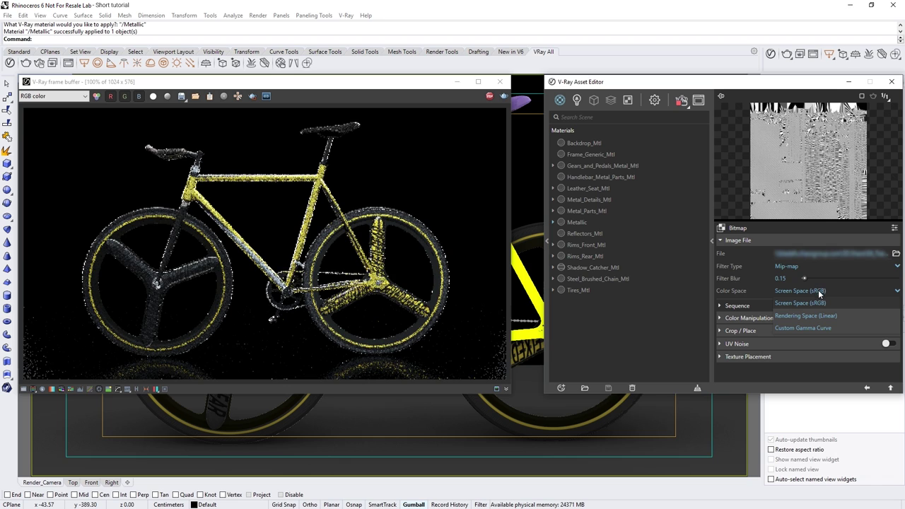
click(793, 316)
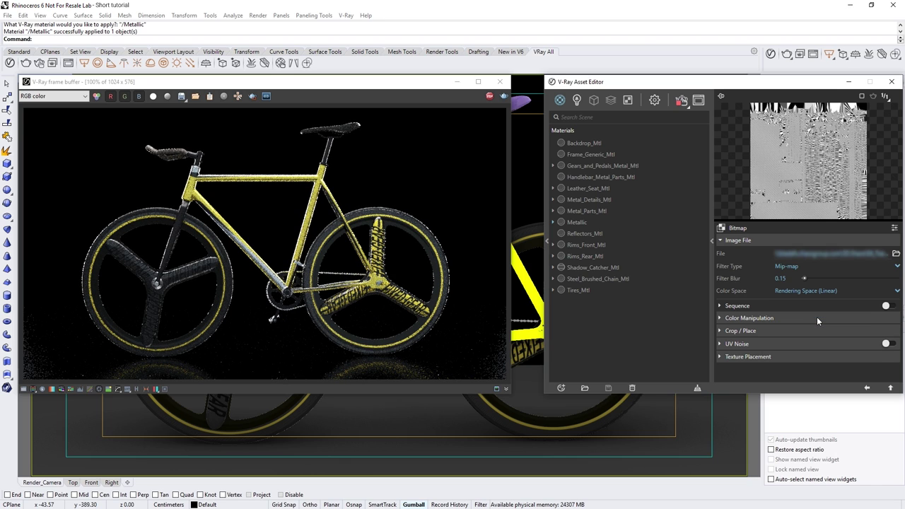
click(867, 387)
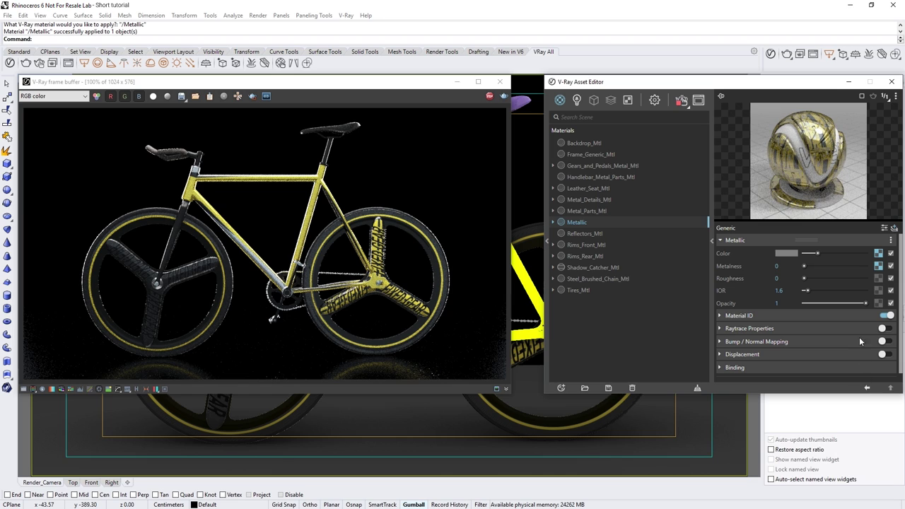
- Load Bike_Frame_Roughness.png as the roughness bitmap, read in Rendering Space (Linear)
click(877, 281)
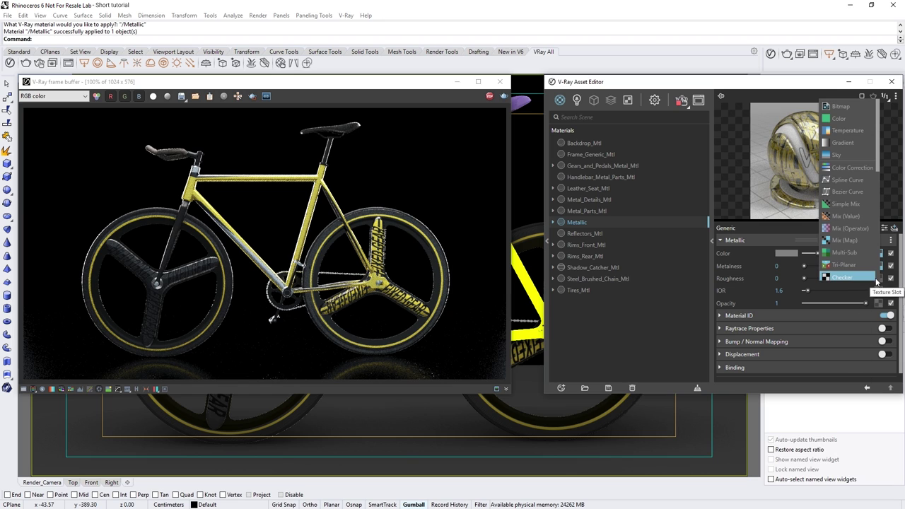
click(851, 105)
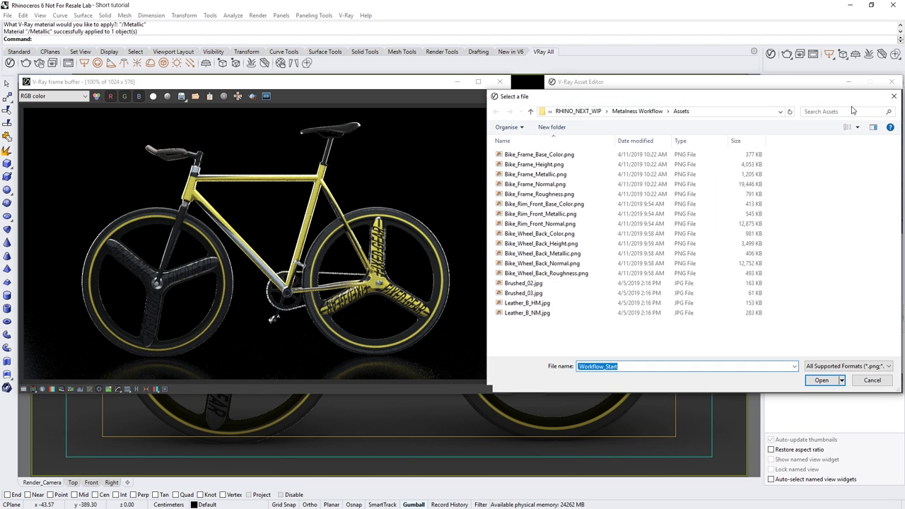
click(576, 195)
click(817, 380)
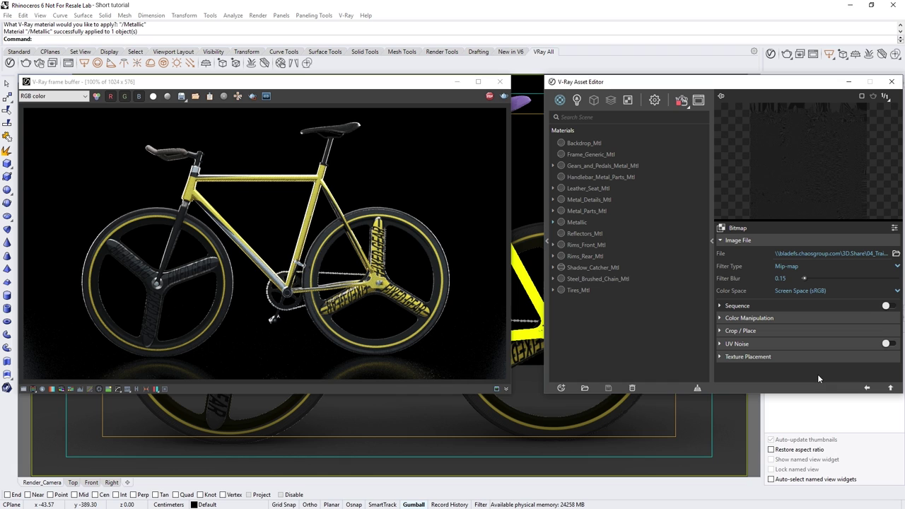
click(810, 292)
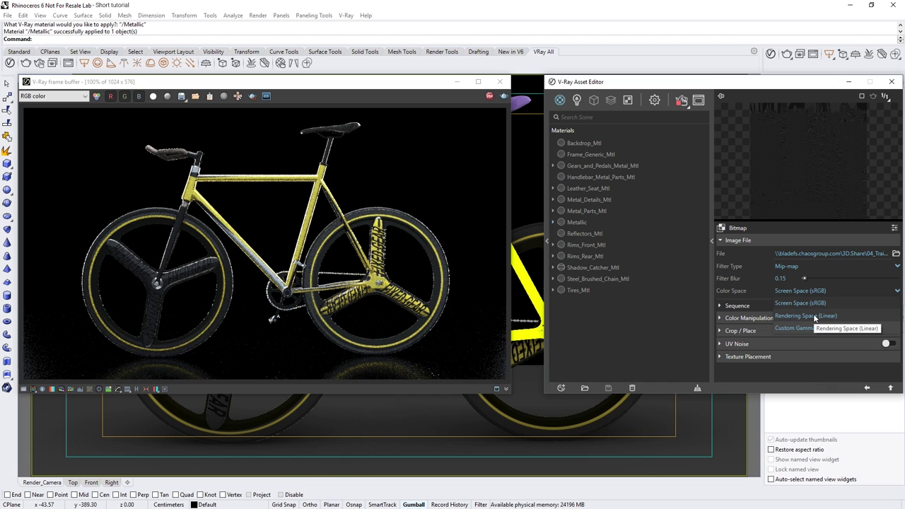
click(813, 315)
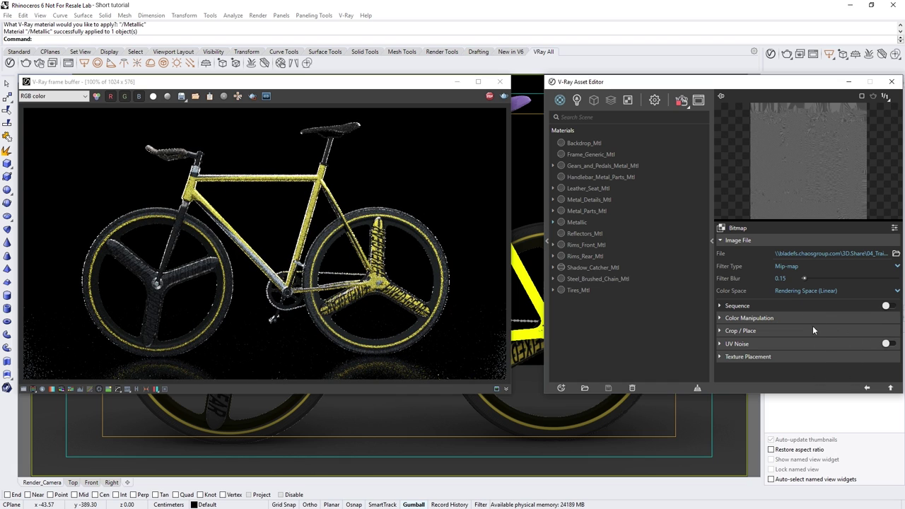
click(867, 387)
- Enable Normal Map mode with Bike_Frame_Normal.png as a Rendering Space (Linear) bitmap
click(818, 342)
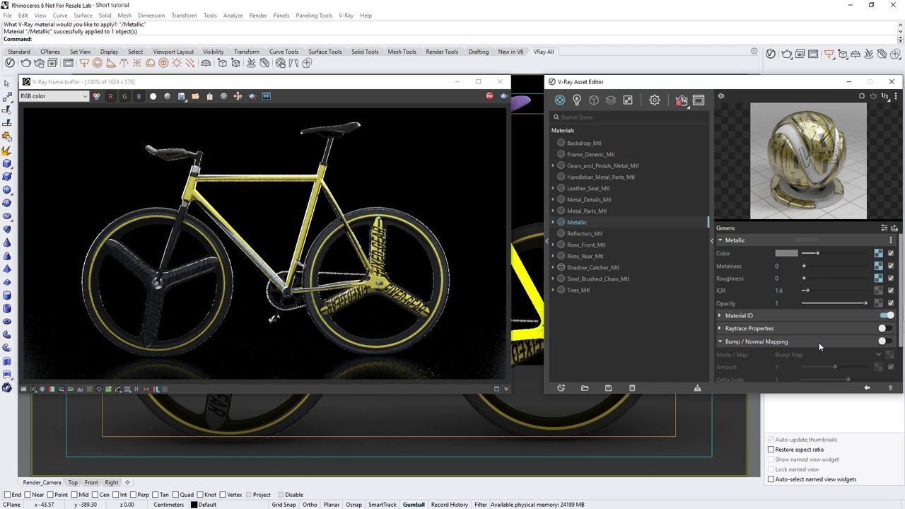
click(882, 342)
click(878, 354)
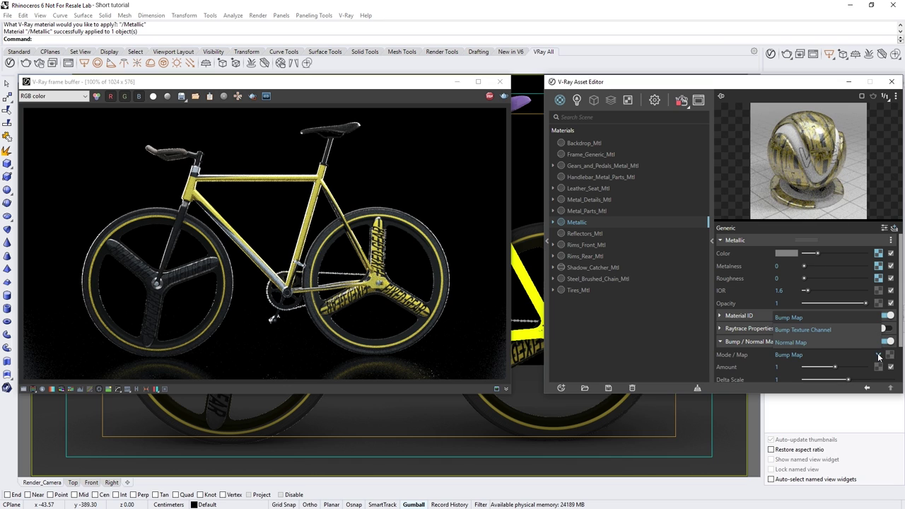
click(855, 342)
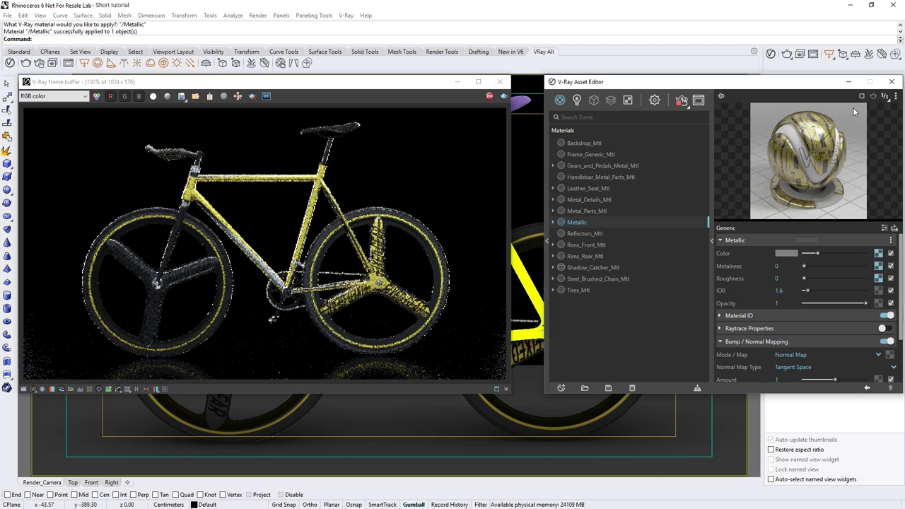
click(890, 354)
click(551, 181)
key(Return)
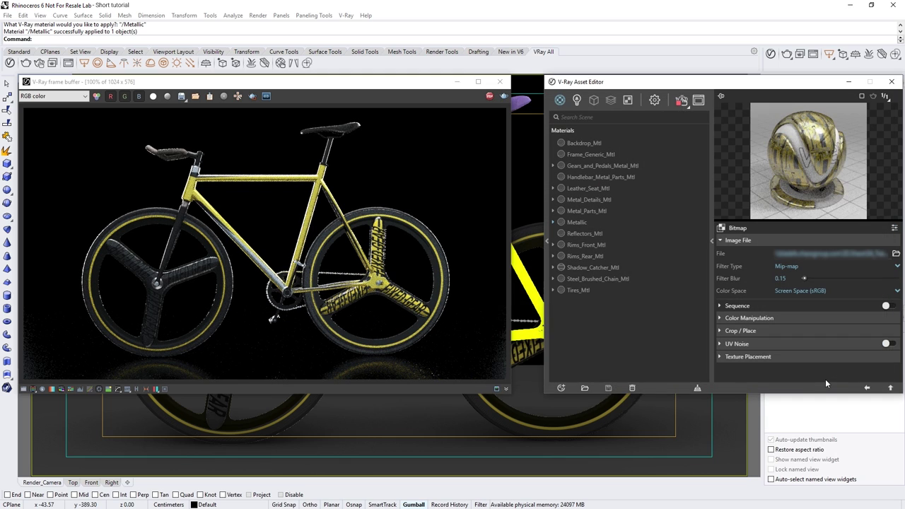
click(819, 290)
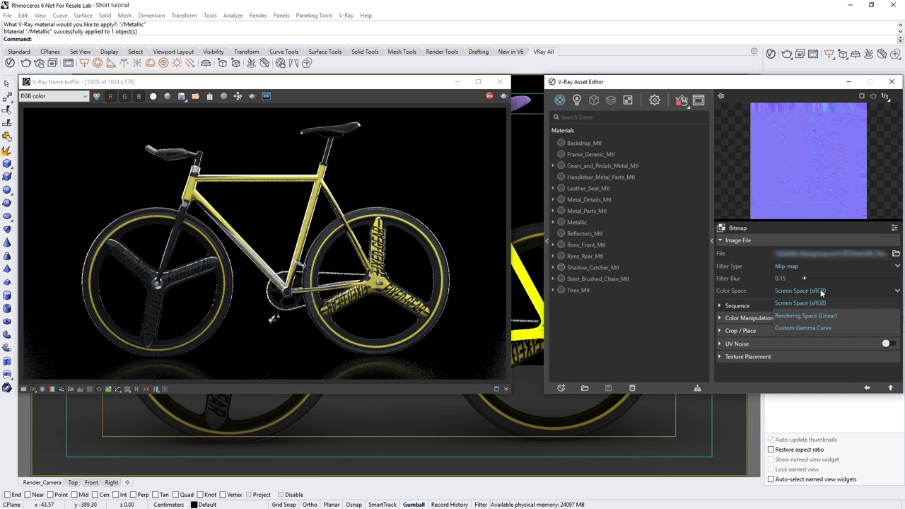
click(828, 315)
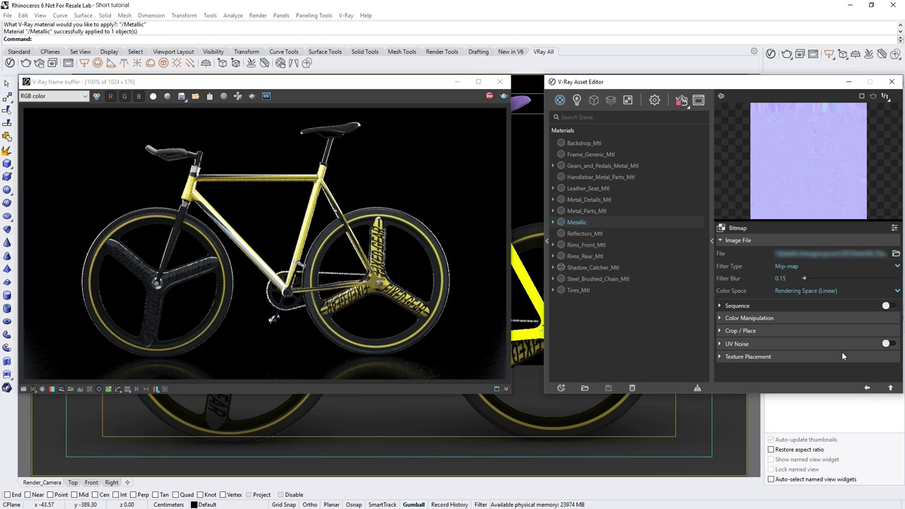
click(867, 387)
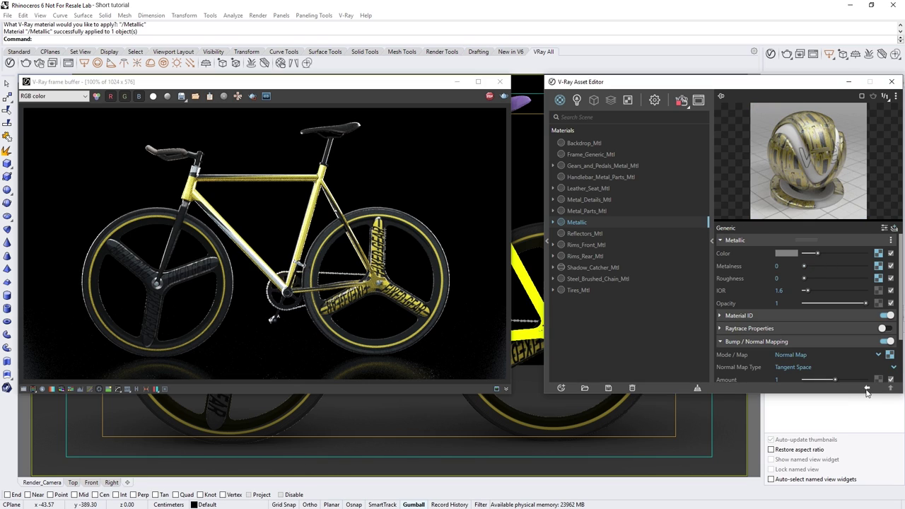
- Wrap the colour bitmap texture in a Spline Curve texture using Wrap In
click(857, 341)
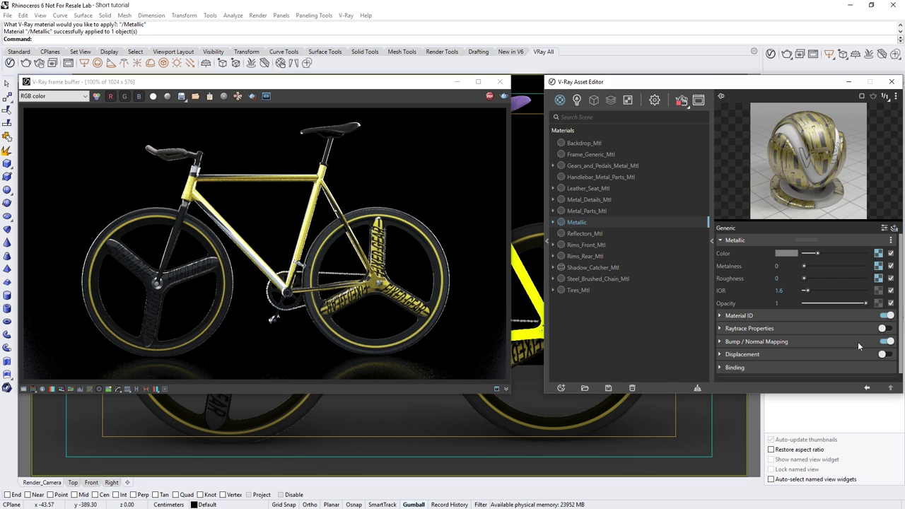
right_click(878, 255)
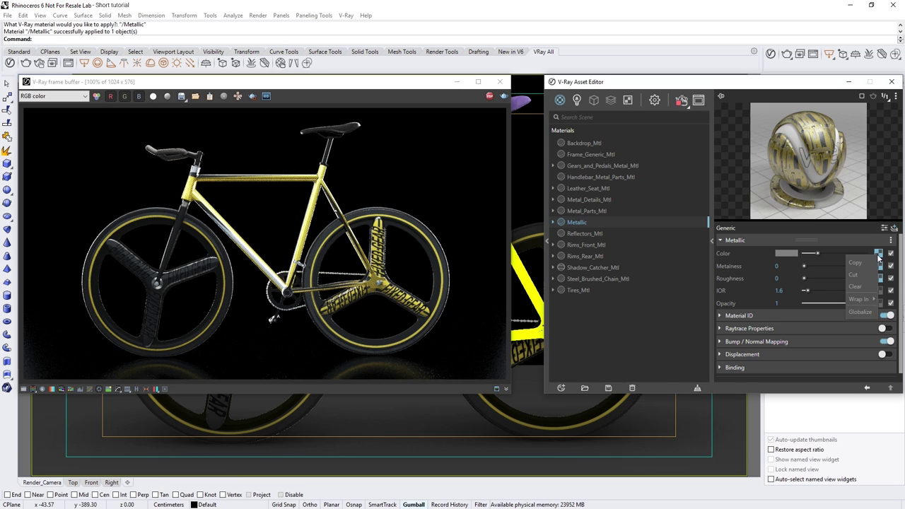
mouse_move(861, 300)
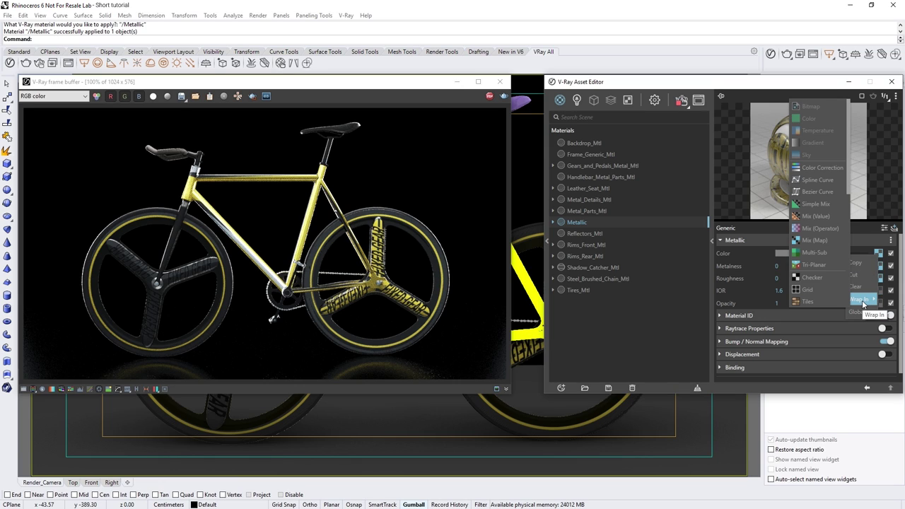
click(815, 180)
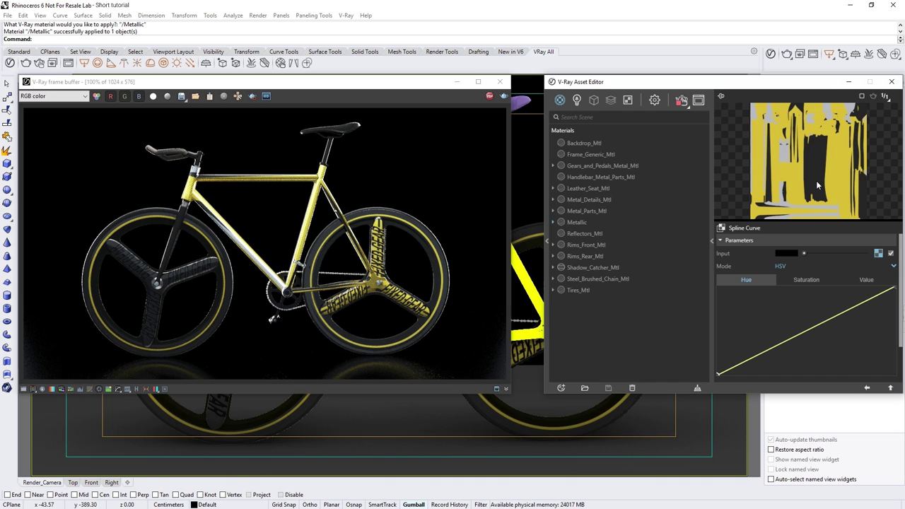
- Add a hue curve point at Position 0.06, Value 0.61 with Smooth interpolation
click(783, 342)
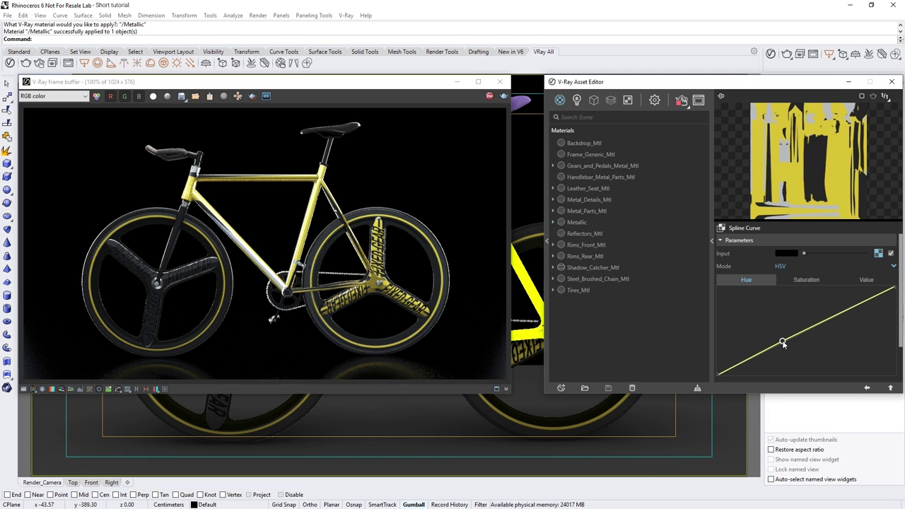
drag(783, 342, 726, 323)
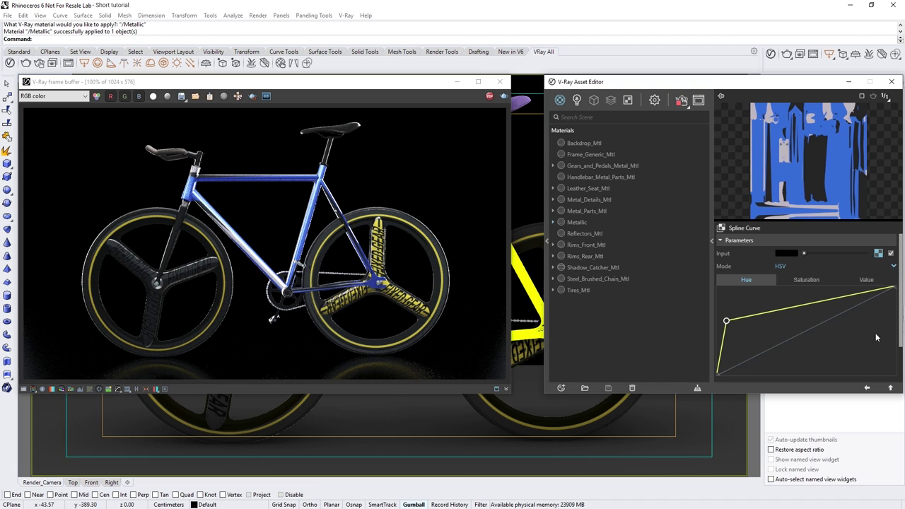
drag(900, 335, 901, 367)
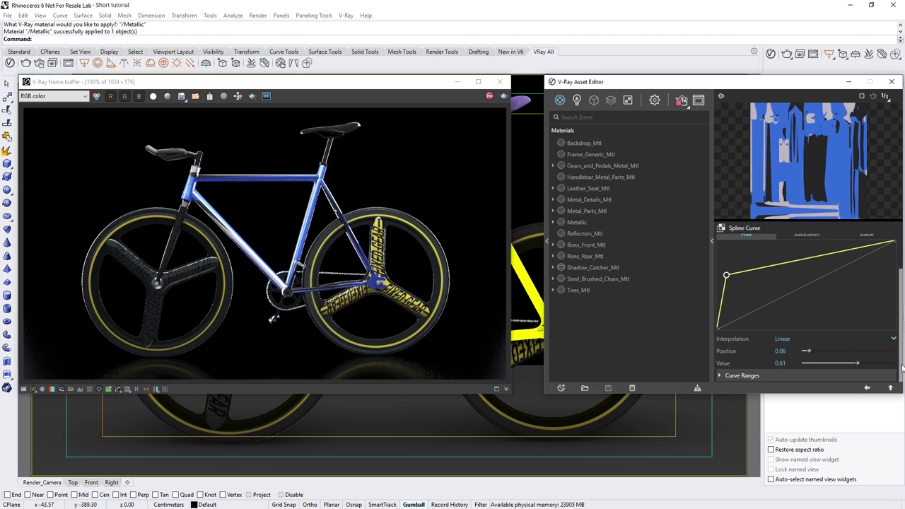
click(892, 339)
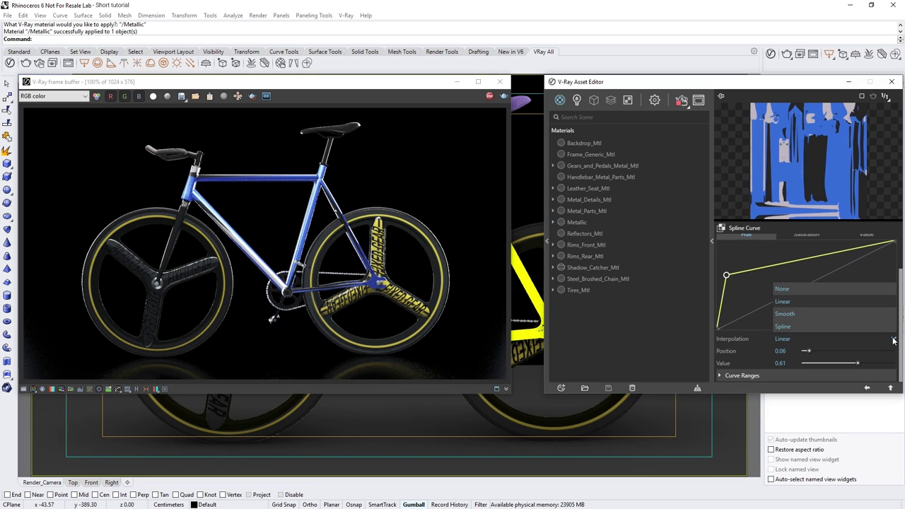
click(835, 314)
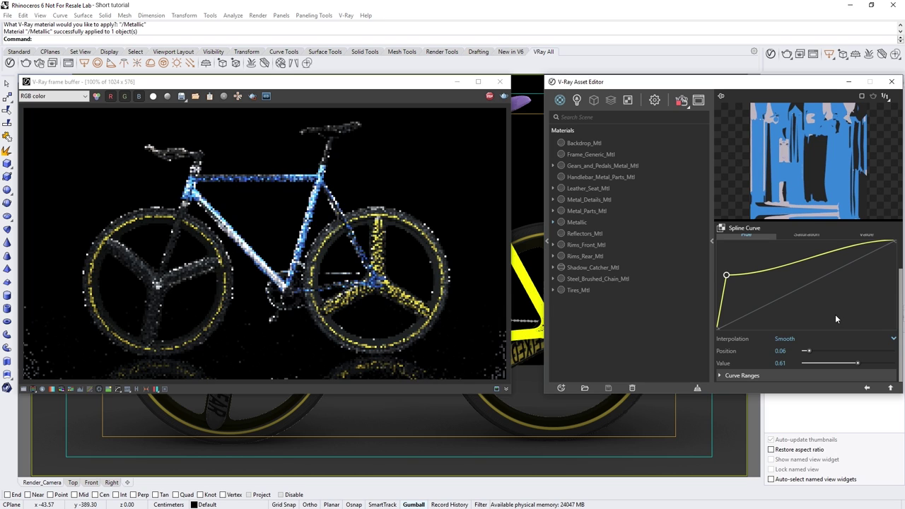